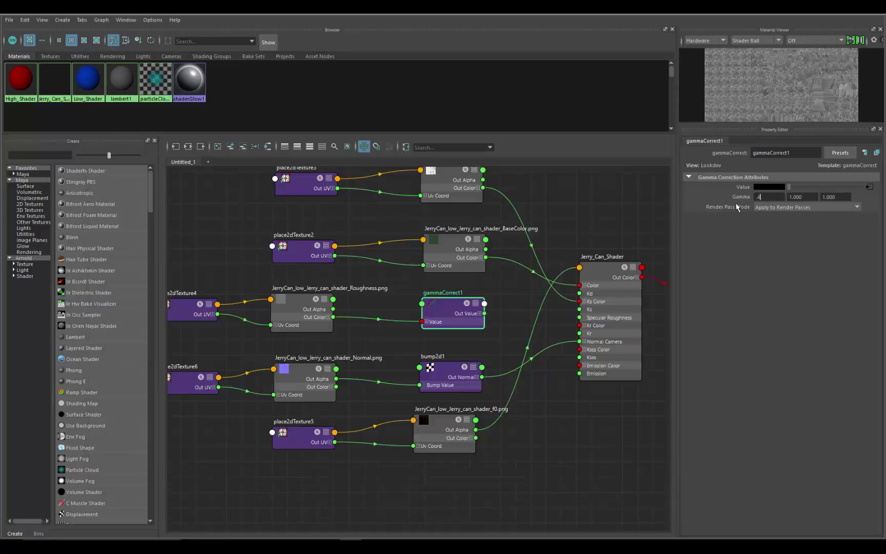
# Enter 0.450 in gammaCorrect1's three Gamma fields and drag the splitter to enlarge the Material Viewer preview
pyautogui.click(804, 197)
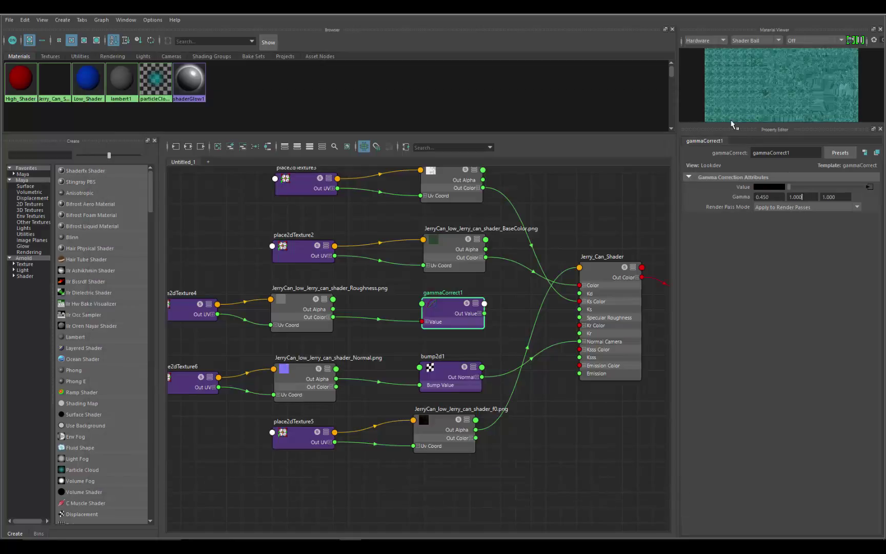
pyautogui.doubleClick(804, 198)
pyautogui.write('.')
pyautogui.click(842, 196)
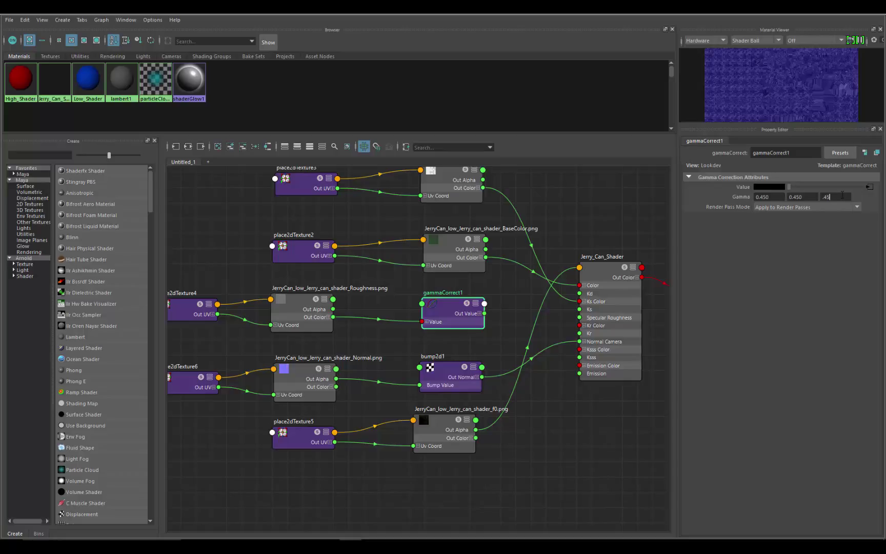
pyautogui.press('Return')
pyautogui.moveTo(753, 124); pyautogui.dragTo(747, 267)
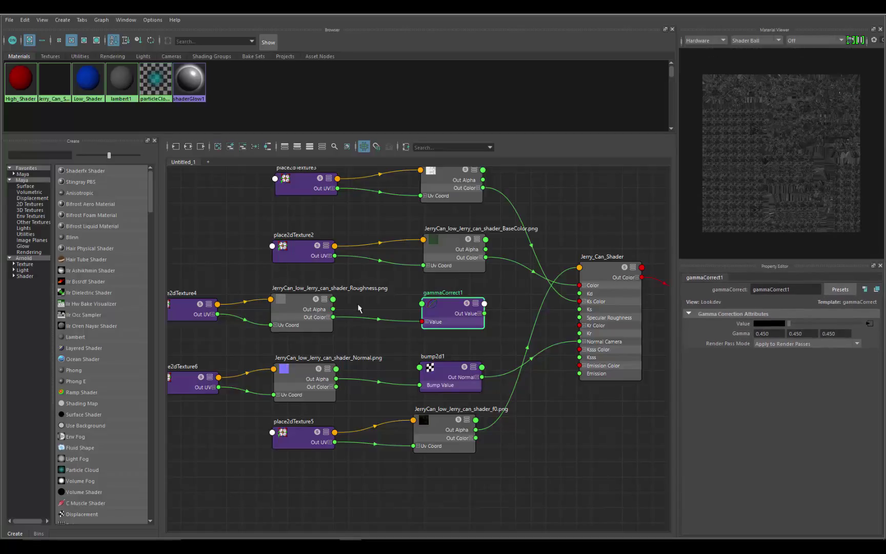
# Compare the Roughness file node's attributes with gammaCorrect1's, then nudge gammaCorrect1 slightly upward in the graph
pyautogui.click(295, 306)
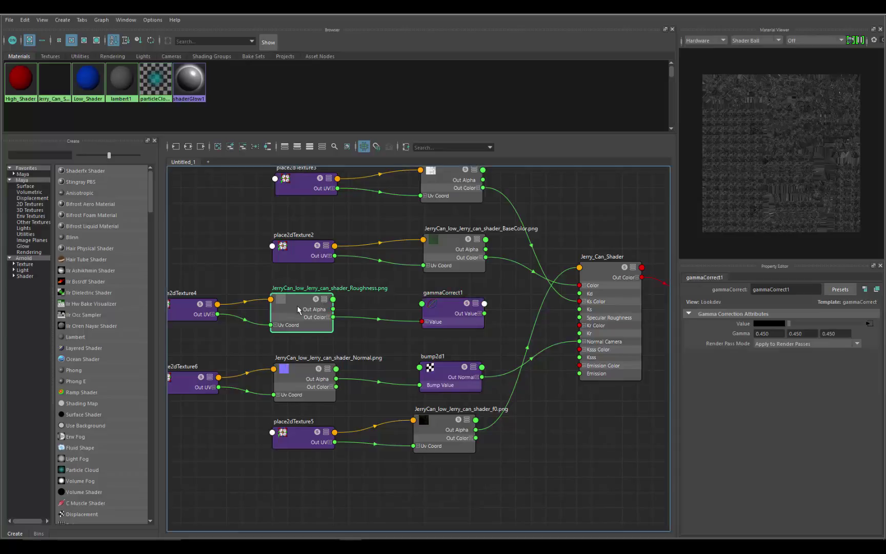
pyautogui.click(439, 317)
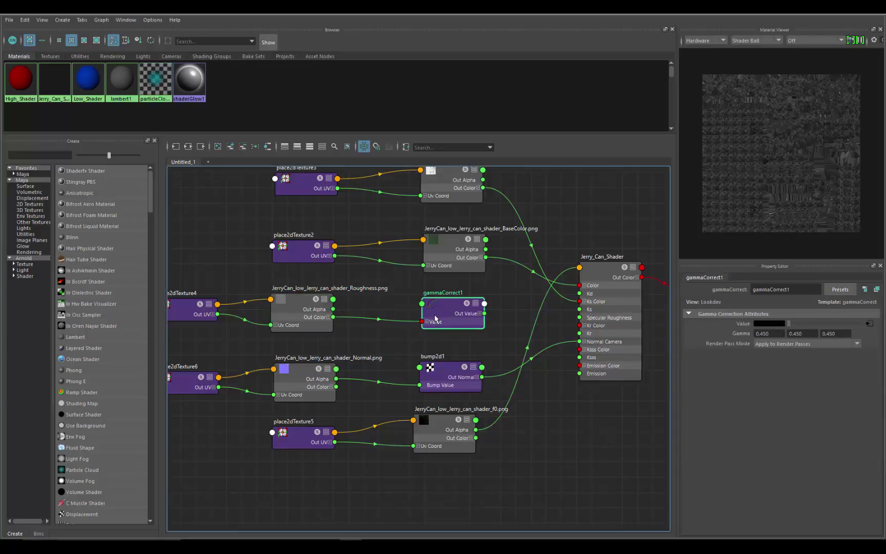
pyautogui.click(310, 313)
pyautogui.hotkey('ctrl', 'z')
pyautogui.click(304, 310)
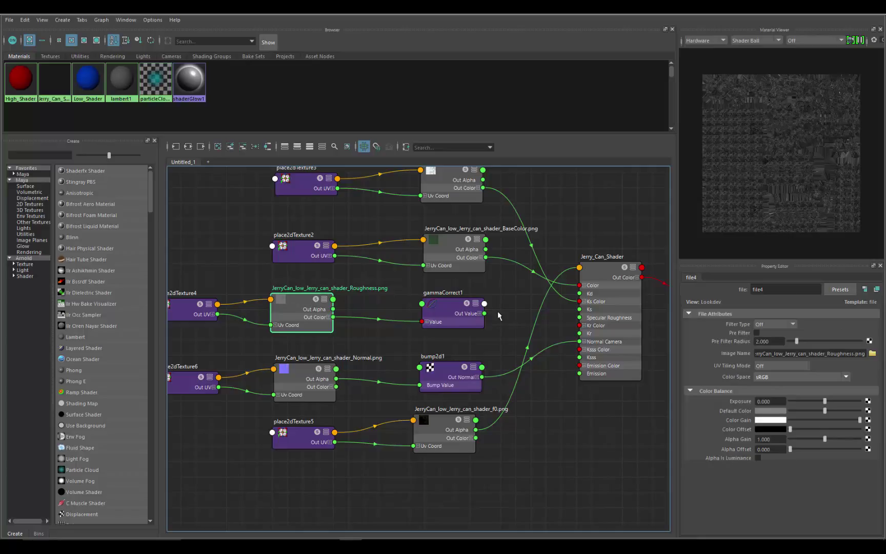
pyautogui.click(458, 317)
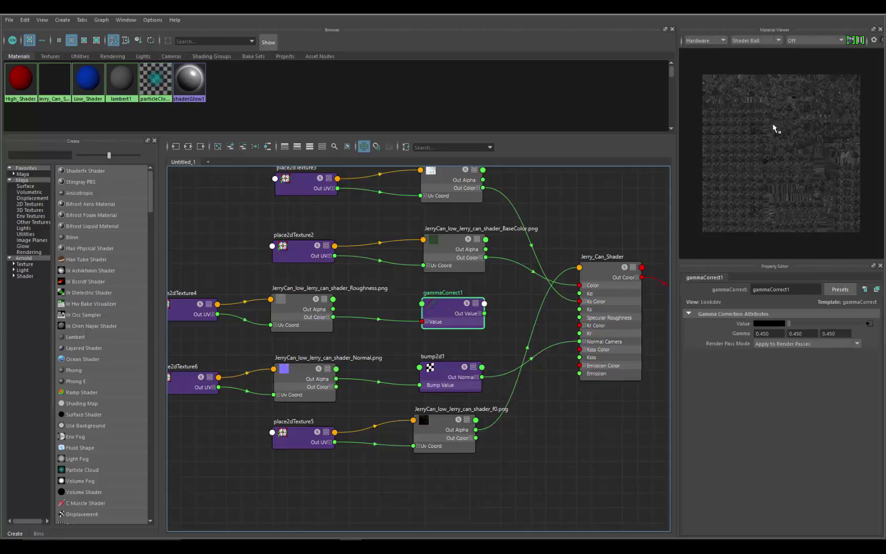
pyautogui.moveTo(432, 316); pyautogui.dragTo(430, 316)
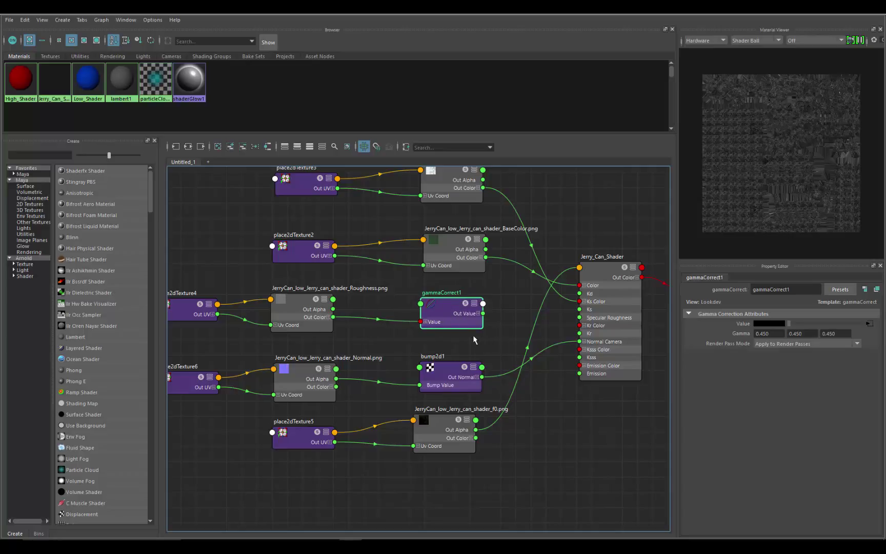
pyautogui.moveTo(456, 311); pyautogui.dragTo(455, 298)
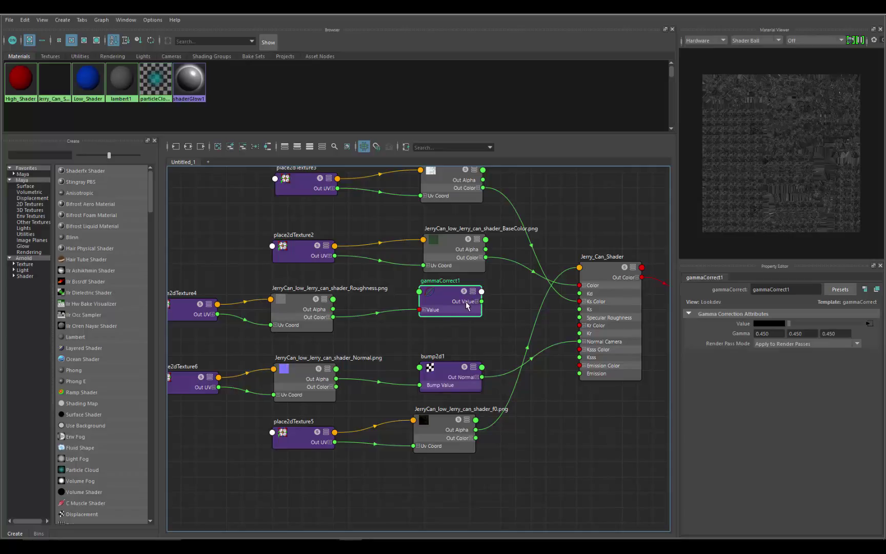
# Expand gammaCorrect1's Out Value and connect Out Value X to Jerry_Can_Shader's Specular Roughness
pyautogui.click(477, 303)
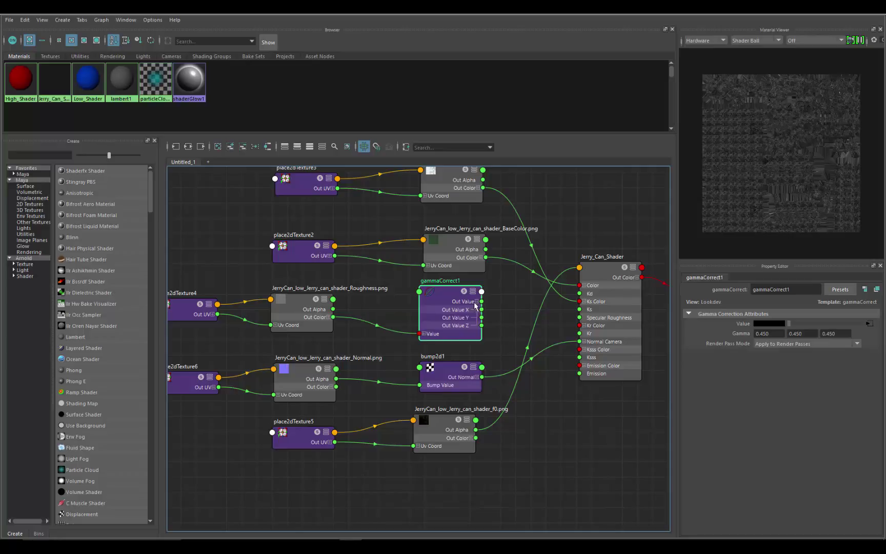
pyautogui.click(476, 301)
pyautogui.click(476, 302)
pyautogui.moveTo(491, 308); pyautogui.dragTo(580, 317)
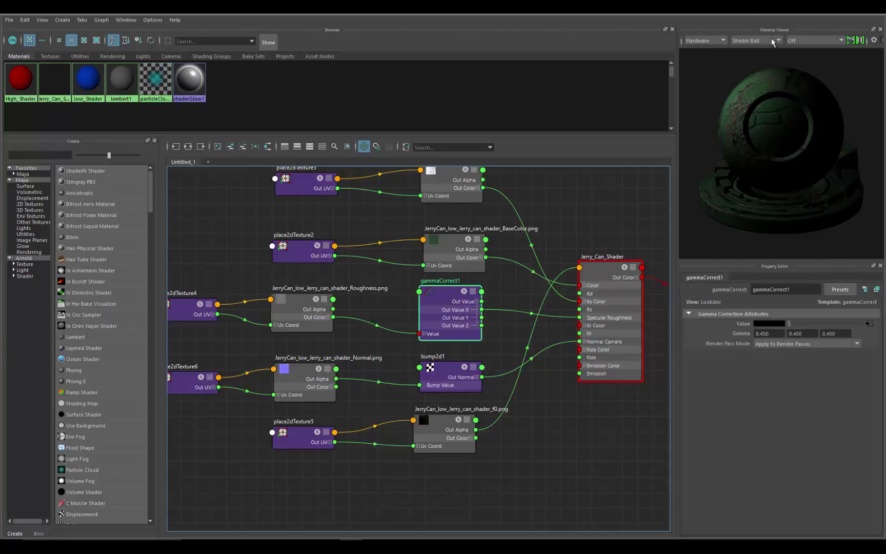
# Switch the Material Viewer environment to Interior2 Neutral and tumble the shader ball to inspect it
pyautogui.click(818, 41)
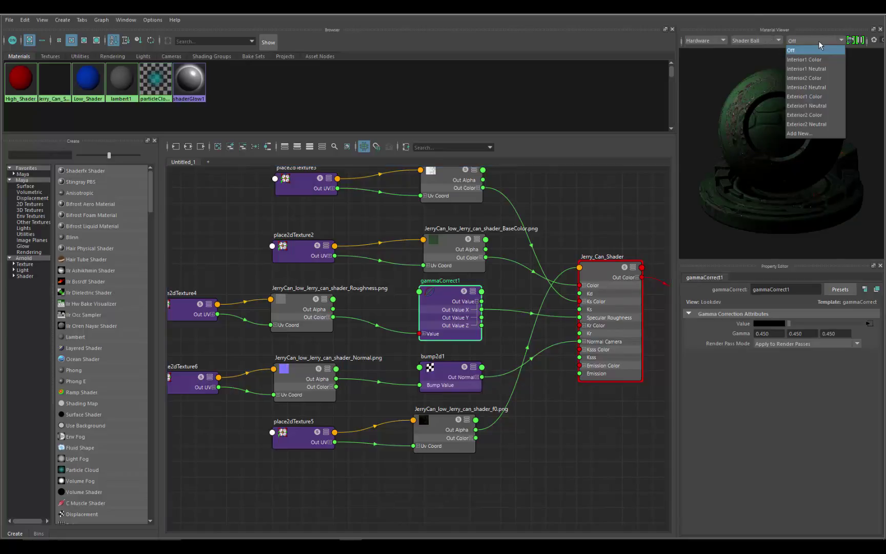
pyautogui.click(813, 70)
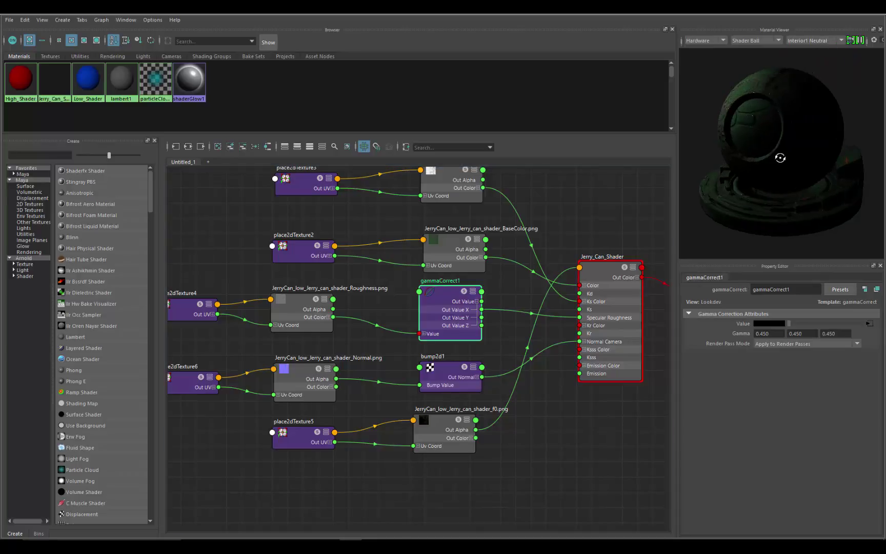
pyautogui.click(815, 40)
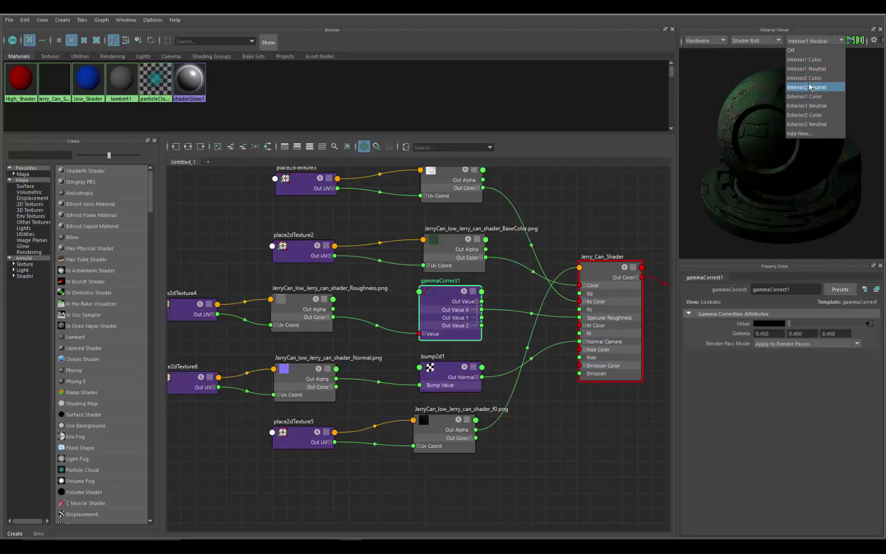
pyautogui.click(809, 85)
pyautogui.keyDown('alt'); pyautogui.moveTo(769, 143); pyautogui.dragTo(797, 101); pyautogui.keyUp('alt')
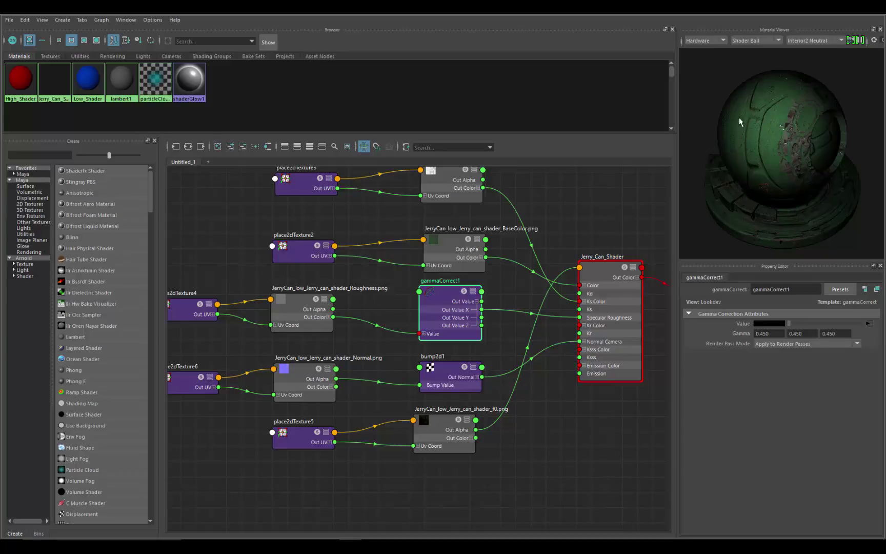
pyautogui.moveTo(768, 173)
pyautogui.keyDown('alt'); pyautogui.mouseDown()
pyautogui.moveTo(785, 138)
pyautogui.moveTo(778, 158)
pyautogui.mouseUp(); pyautogui.keyUp('alt')
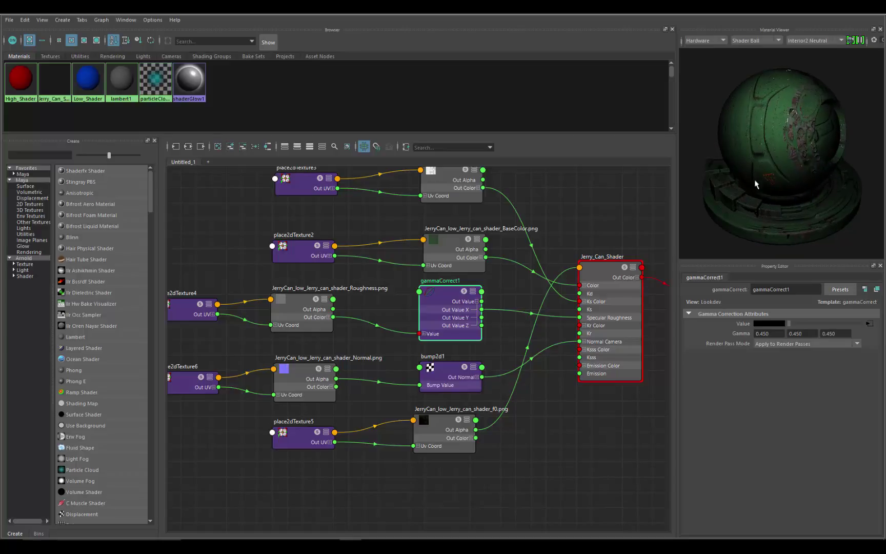
# Select the jerry can in the Arnold Render View and drag its Specular Weight down to 0.101
pyautogui.click(837, 15)
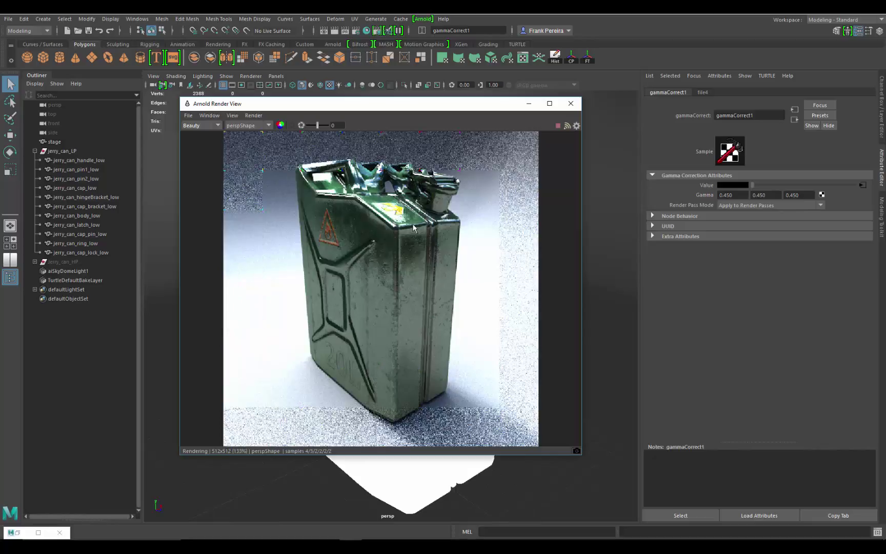
pyautogui.click(393, 303)
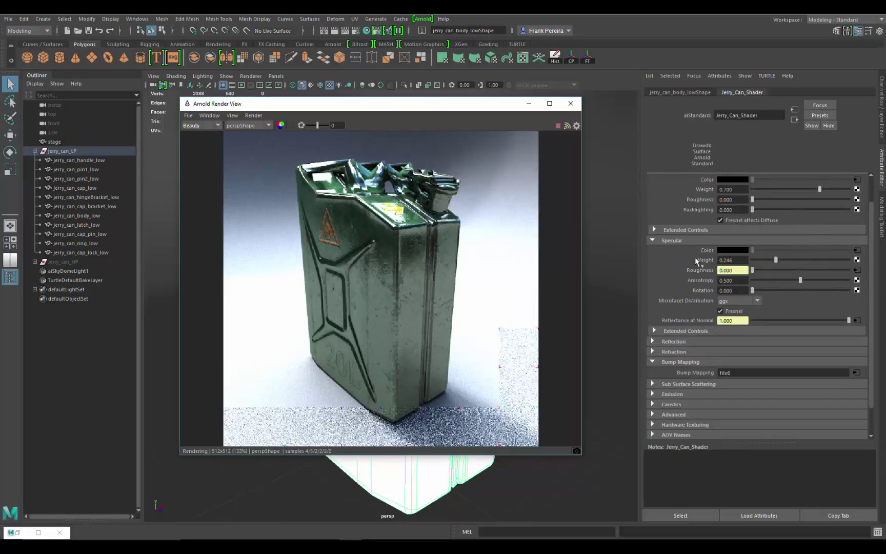
pyautogui.moveTo(776, 260); pyautogui.dragTo(766, 263)
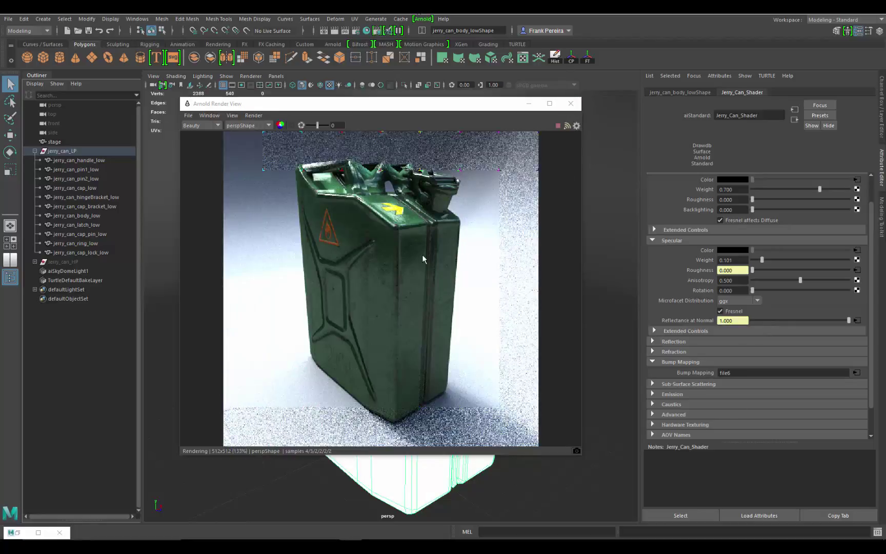
# Stop the Arnold IPR updates, minimize the render window, and restore Hypershade from the taskbar
pyautogui.click(402, 229)
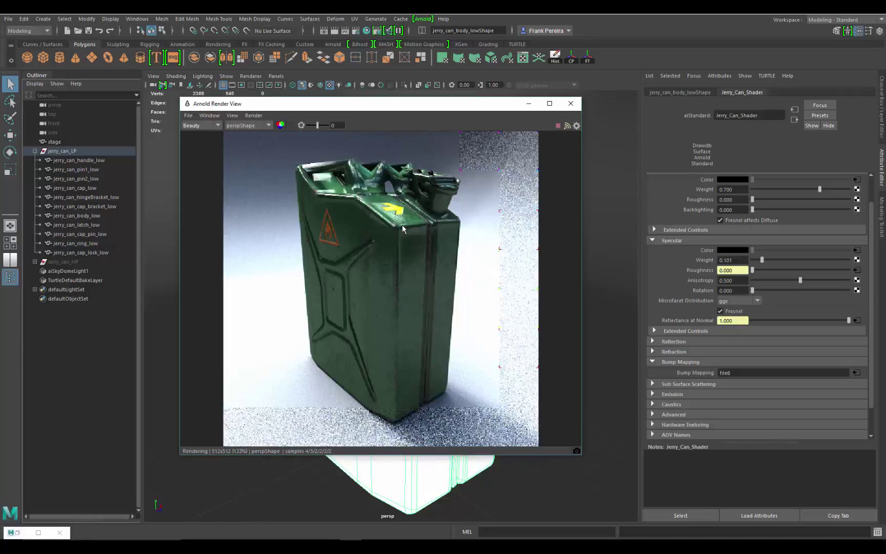
pyautogui.click(254, 116)
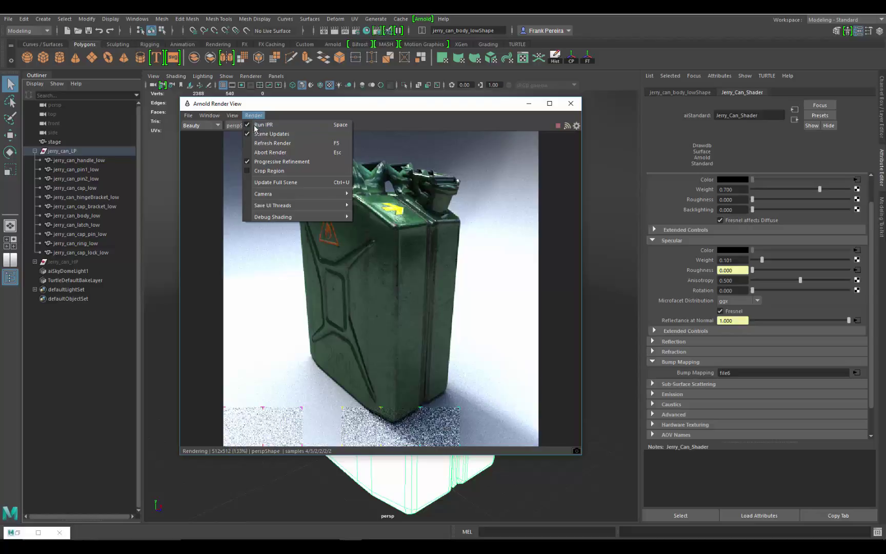
pyautogui.click(248, 126)
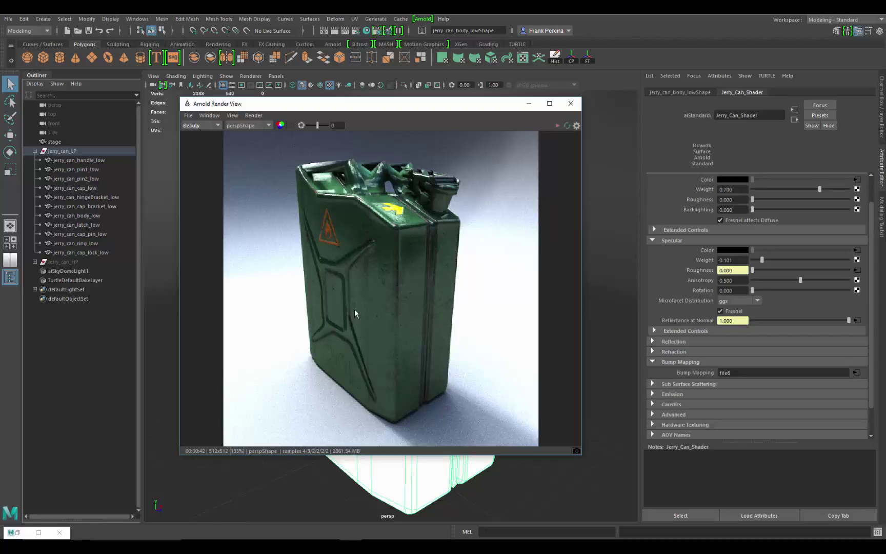
pyautogui.click(253, 115)
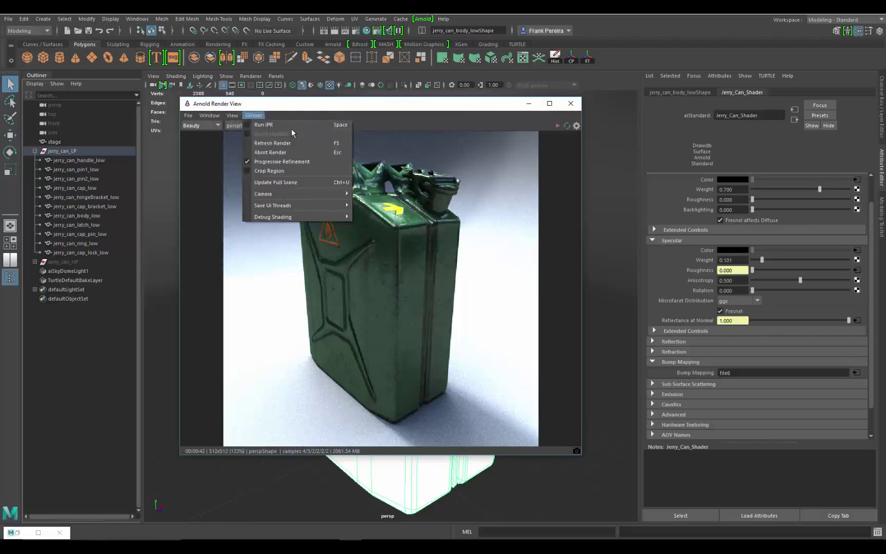
pyautogui.click(530, 105)
pyautogui.click(530, 105)
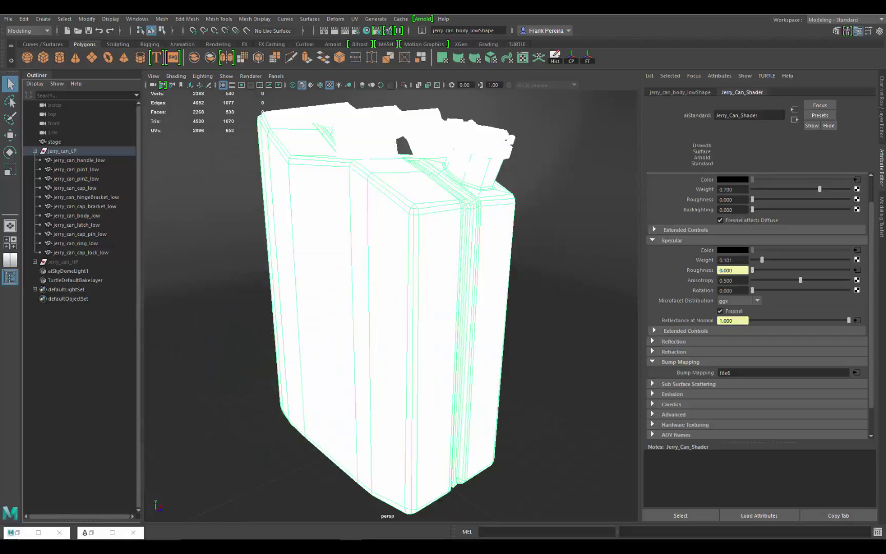
pyautogui.click(38, 532)
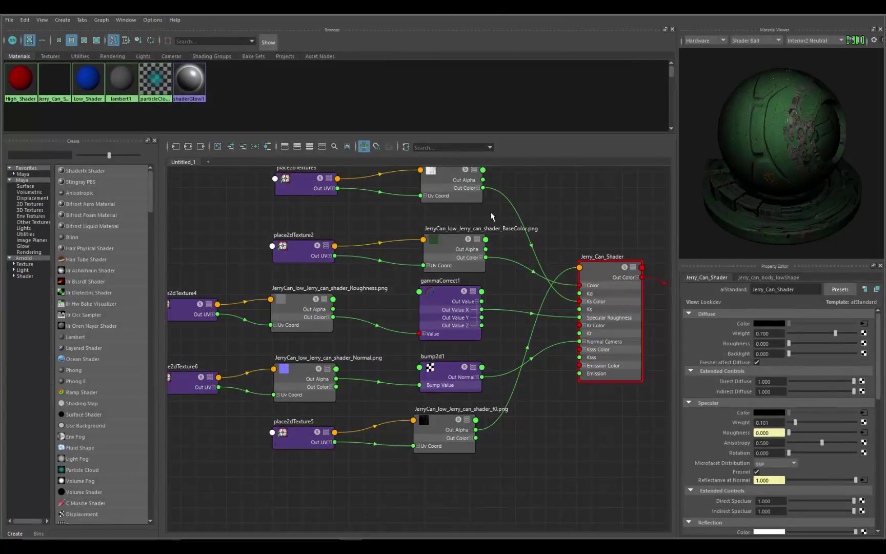
# Shift the f0 file node aside and create a gammaCorrect2 node by searching 'gamm'
pyautogui.moveTo(457, 429); pyautogui.dragTo(444, 447)
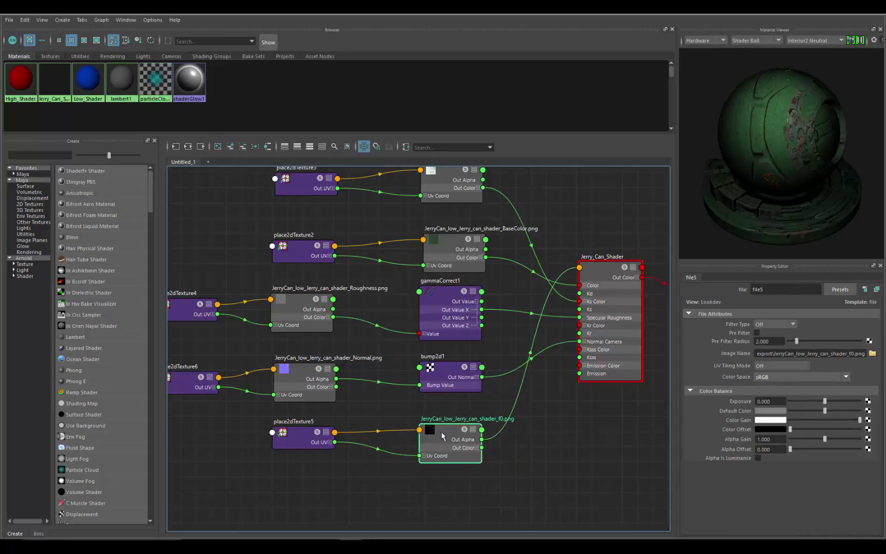
pyautogui.moveTo(442, 443); pyautogui.dragTo(440, 448)
pyautogui.press('Tab')
pyautogui.write('gamm')
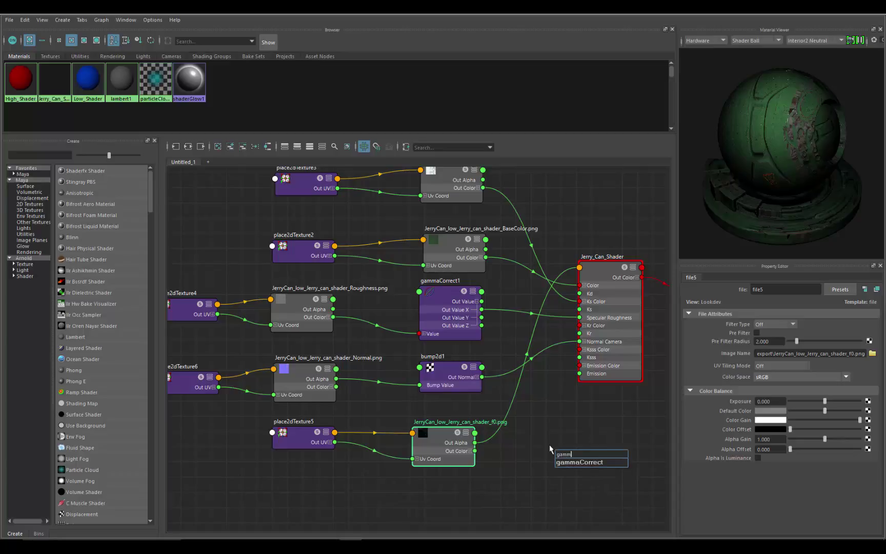
pyautogui.click(600, 463)
pyautogui.press('Return')
# Line up place2dTexture5, the f0 file node and gammaCorrect2 in a row below bump2d1
pyautogui.moveTo(574, 470); pyautogui.dragTo(559, 455)
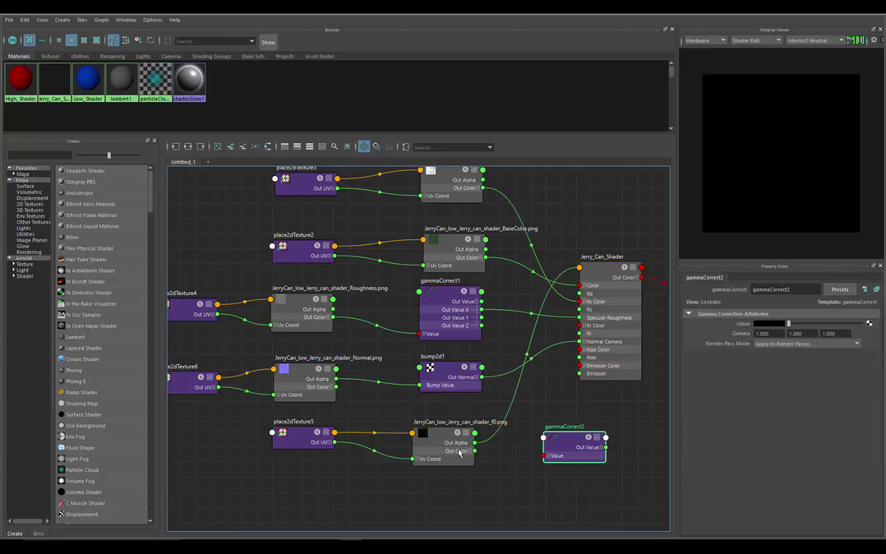
pyautogui.moveTo(310, 436); pyautogui.dragTo(180, 439)
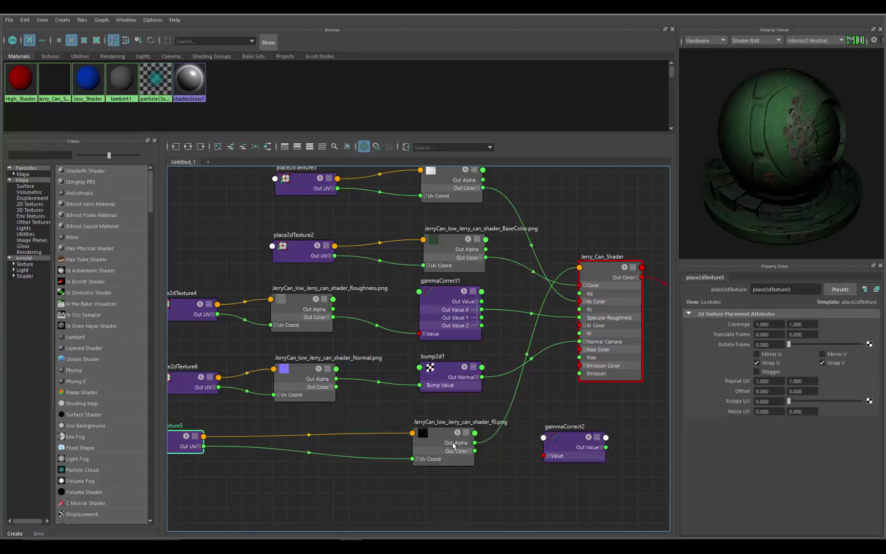
pyautogui.moveTo(453, 446); pyautogui.dragTo(303, 444)
pyautogui.moveTo(573, 446); pyautogui.dragTo(438, 446)
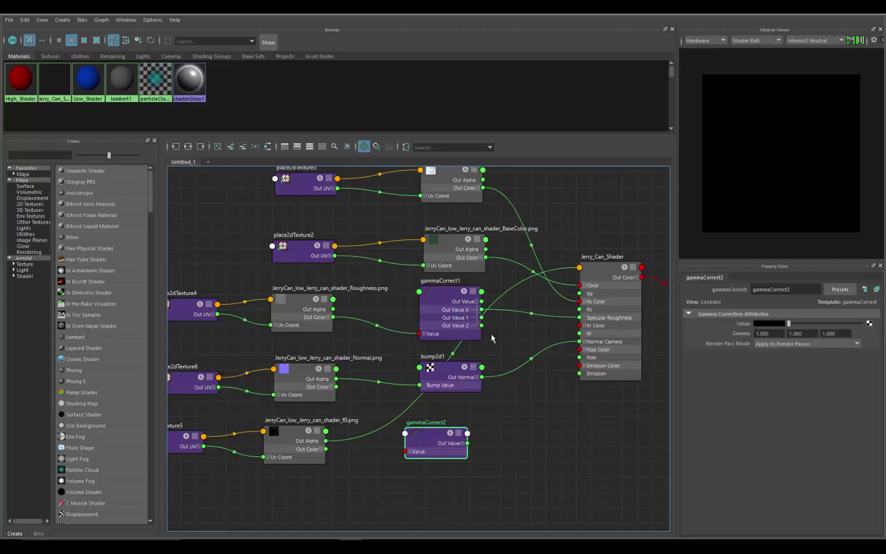
# Connect the f0 file node's Out Color to gammaCorrect2's Value input in the node editor
pyautogui.click(395, 423)
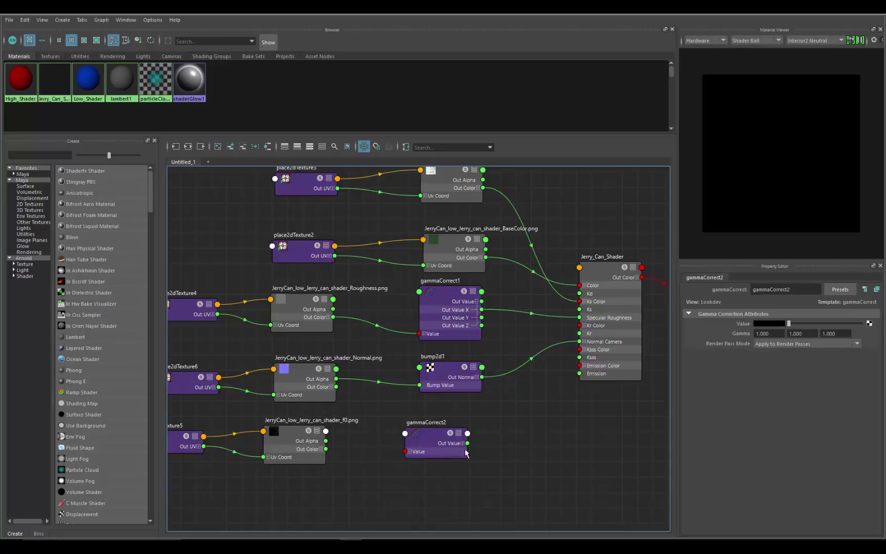
pyautogui.moveTo(437, 447); pyautogui.dragTo(448, 442)
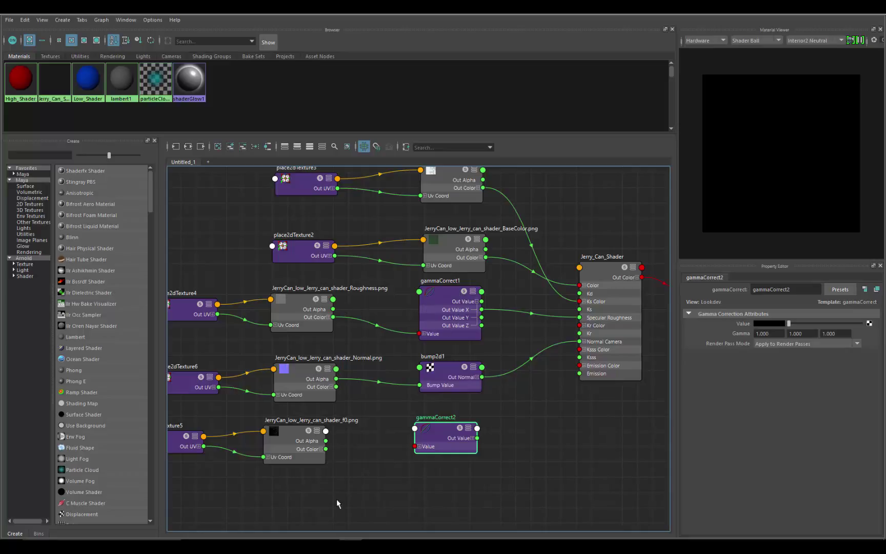
pyautogui.moveTo(326, 449); pyautogui.dragTo(471, 454)
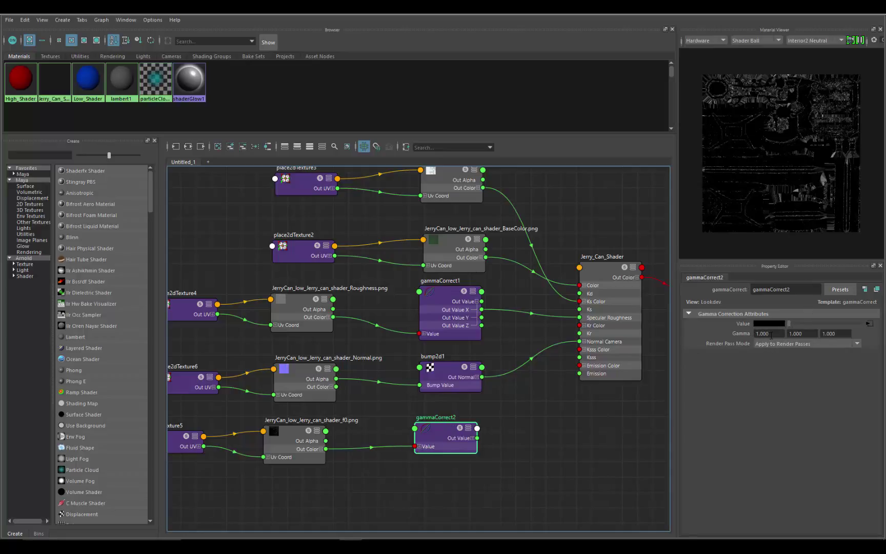
pyautogui.moveTo(771, 335); pyautogui.dragTo(735, 329)
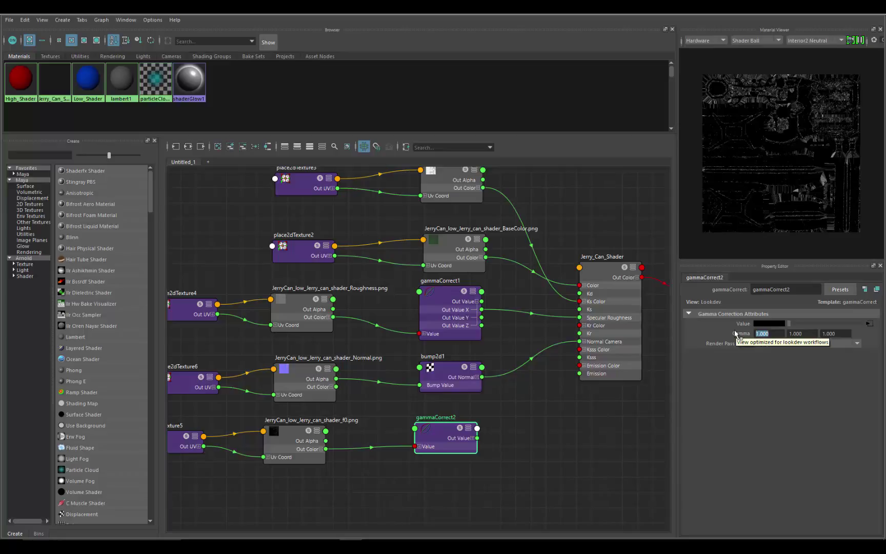
# Enter .45 into gammaCorrect2's Gamma X, Y and Z fields, then expand its Out Value ports
pyautogui.write('.45')
pyautogui.press('Tab')
pyautogui.write('.4')
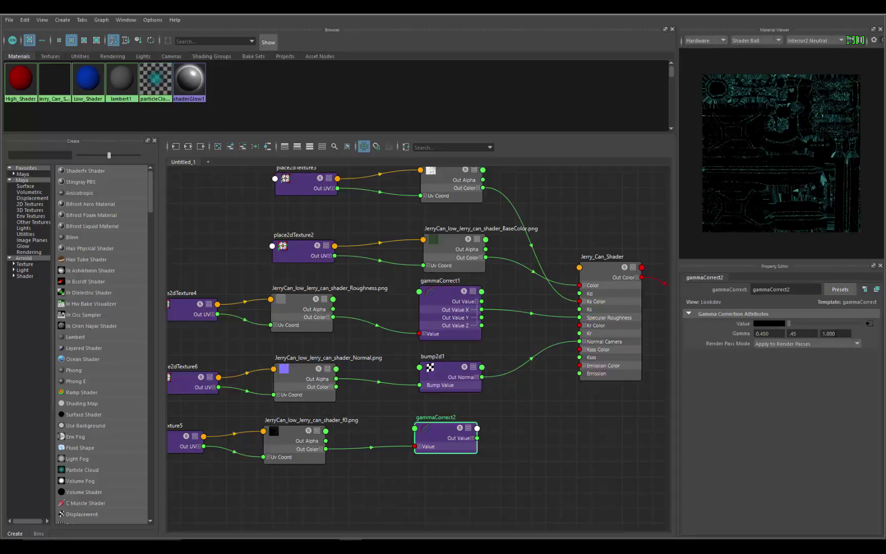
pyautogui.write('5')
pyautogui.press('Tab')
pyautogui.write('.4')
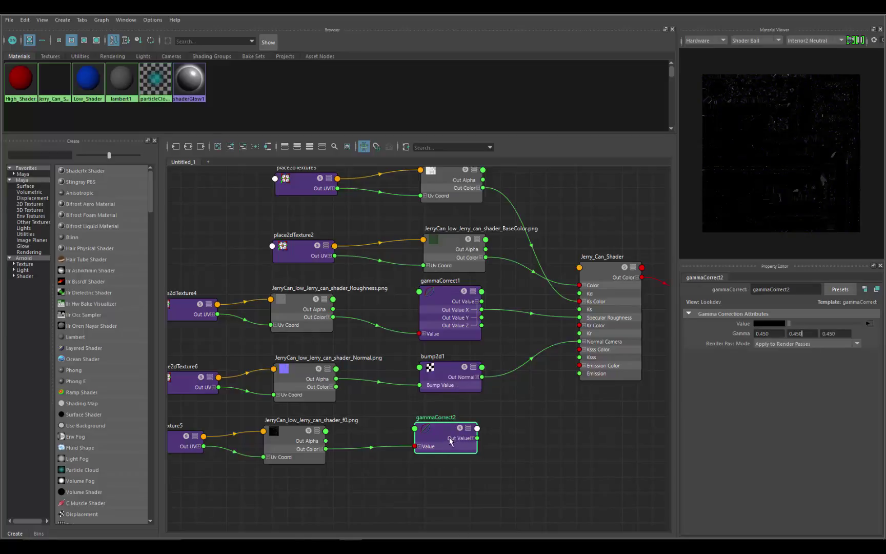
pyautogui.click(472, 438)
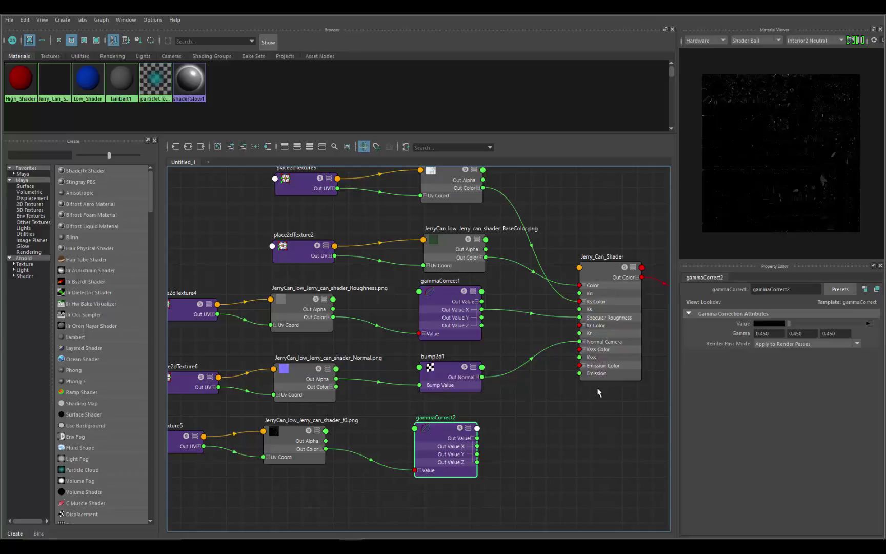
pyautogui.click(633, 267)
pyautogui.click(634, 268)
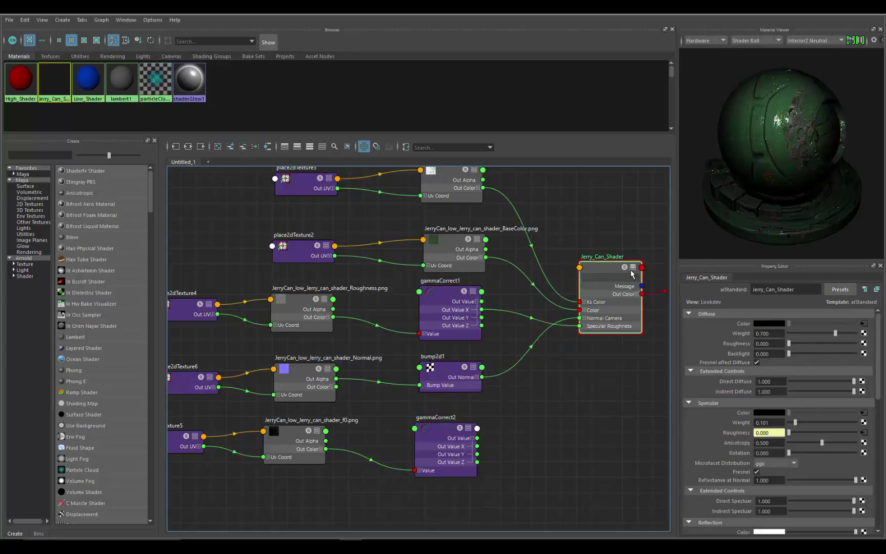
pyautogui.click(634, 270)
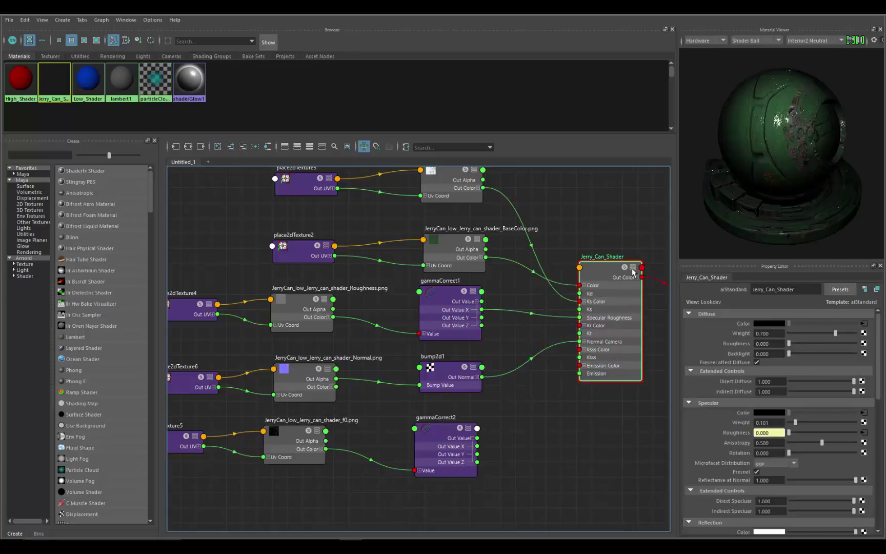
pyautogui.click(634, 268)
pyautogui.click(633, 268)
pyautogui.click(634, 268)
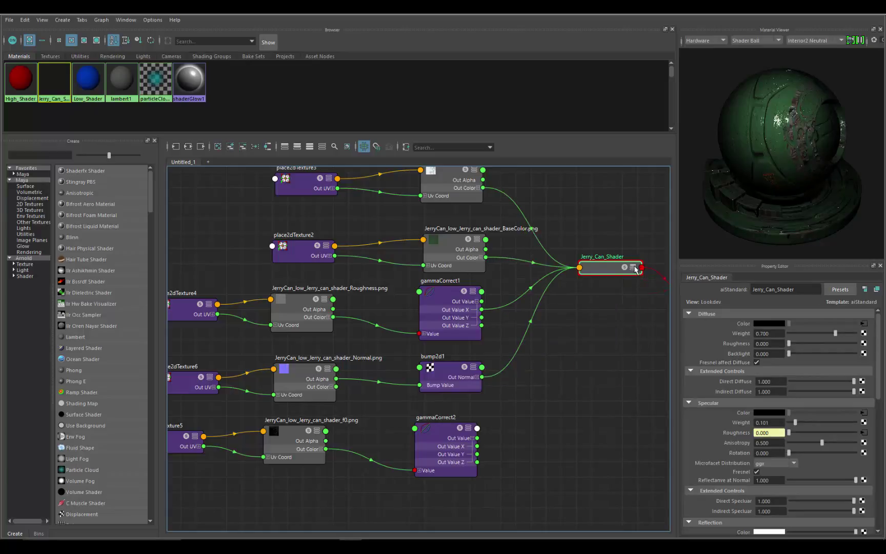
pyautogui.click(633, 269)
pyautogui.click(633, 269)
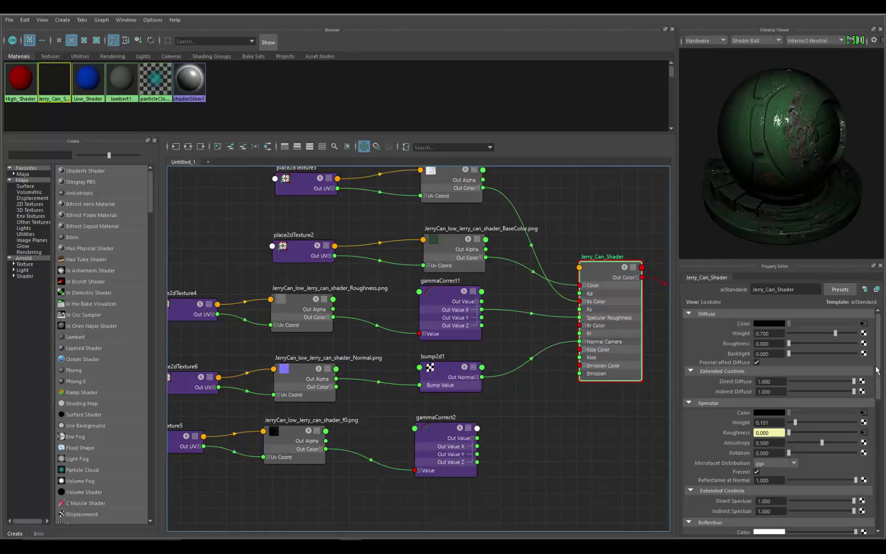
# Raise the Material Viewer divider for a taller Property Editor, then select Jerry_Can_Shader to show its attributes
pyautogui.scroll(-3, 821, 410)
pyautogui.scroll(3, 821, 411)
pyautogui.moveTo(788, 259); pyautogui.dragTo(777, 172)
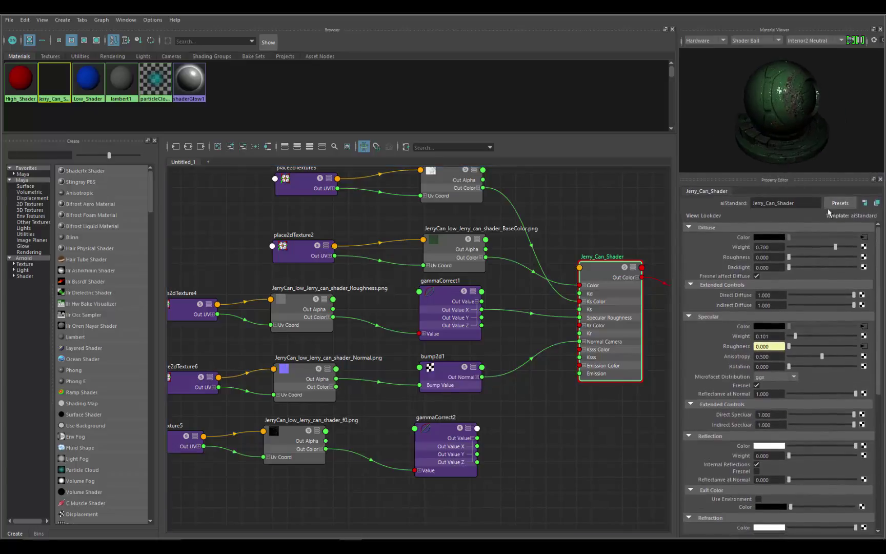
pyautogui.moveTo(880, 260); pyautogui.dragTo(880, 281)
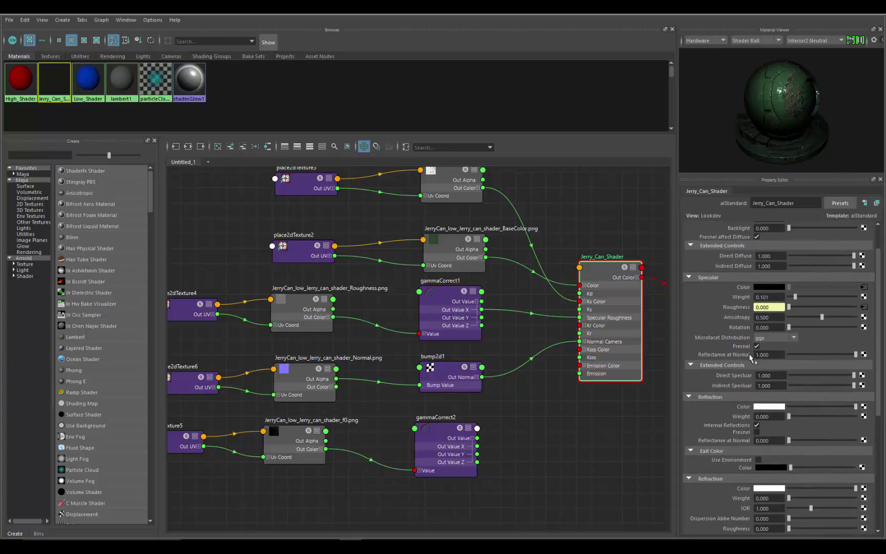
pyautogui.click(453, 453)
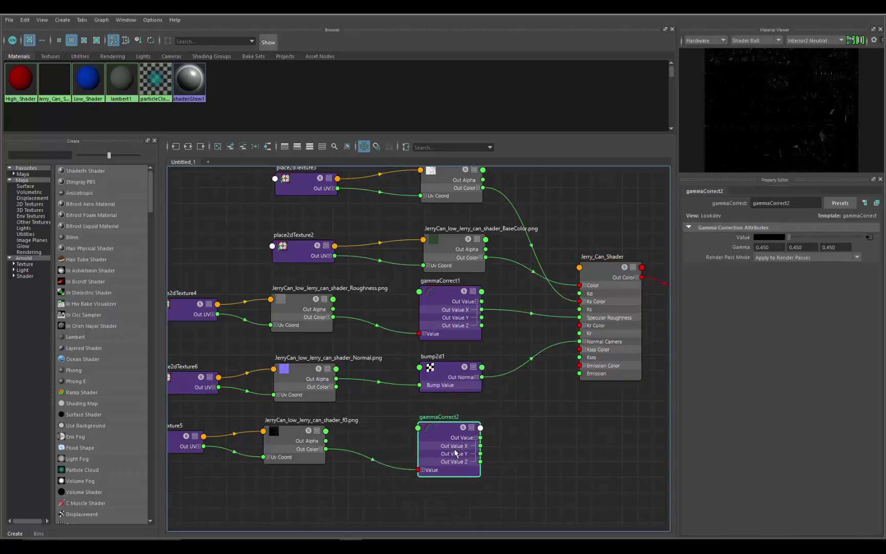
pyautogui.click(596, 283)
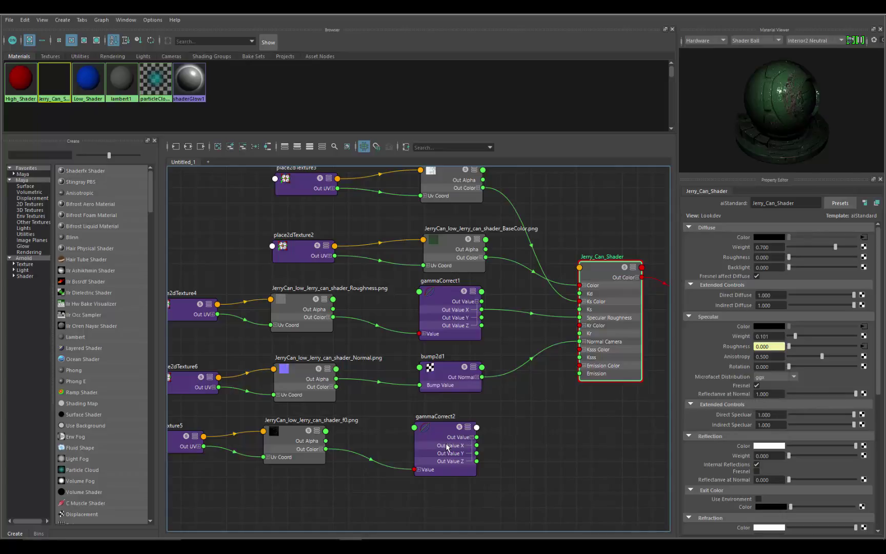
# Drag gammaCorrect2 toward Jerry_Can_Shader's Reflectance at Normal to bring up the Connection Editor, moved aside
pyautogui.moveTo(612, 274); pyautogui.dragTo(606, 270)
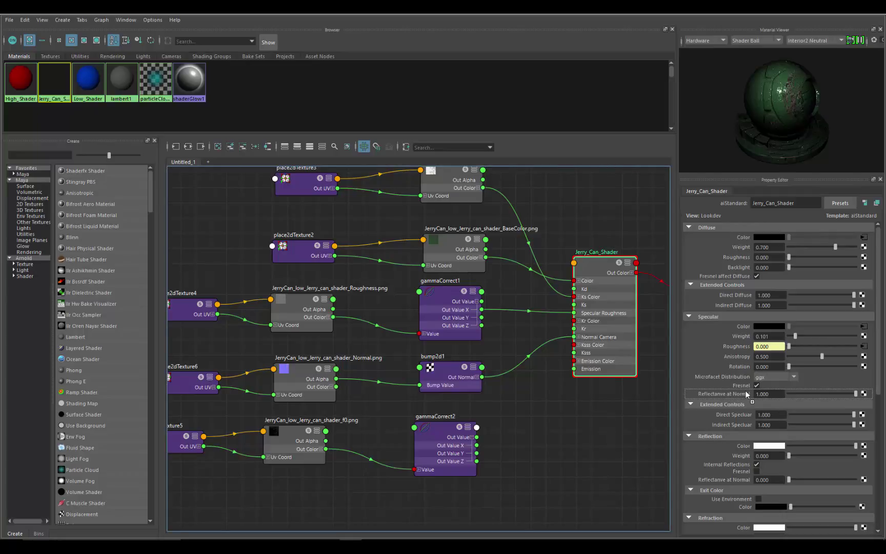
pyautogui.moveTo(746, 393); pyautogui.dragTo(746, 394, button='middle')
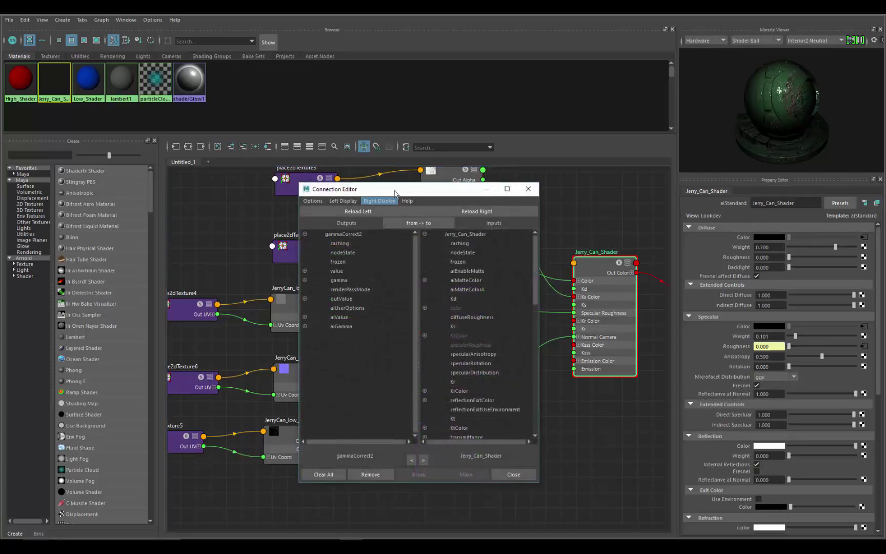
pyautogui.moveTo(396, 193); pyautogui.dragTo(457, 157)
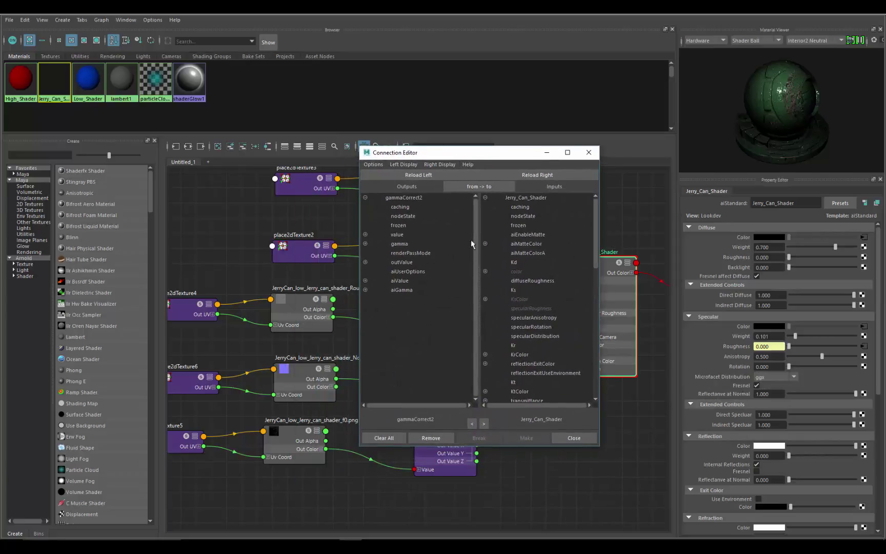